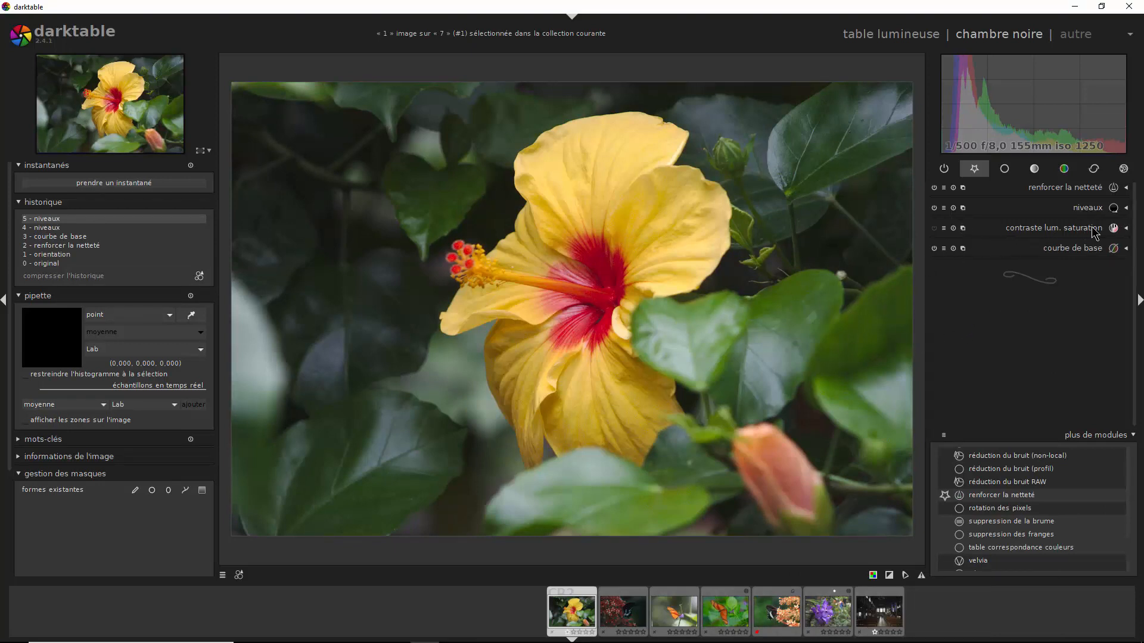
# Step: Activate and expand the contraste lum. saturation module and set its fusion to masque paramétrique
pyautogui.click(934, 229)
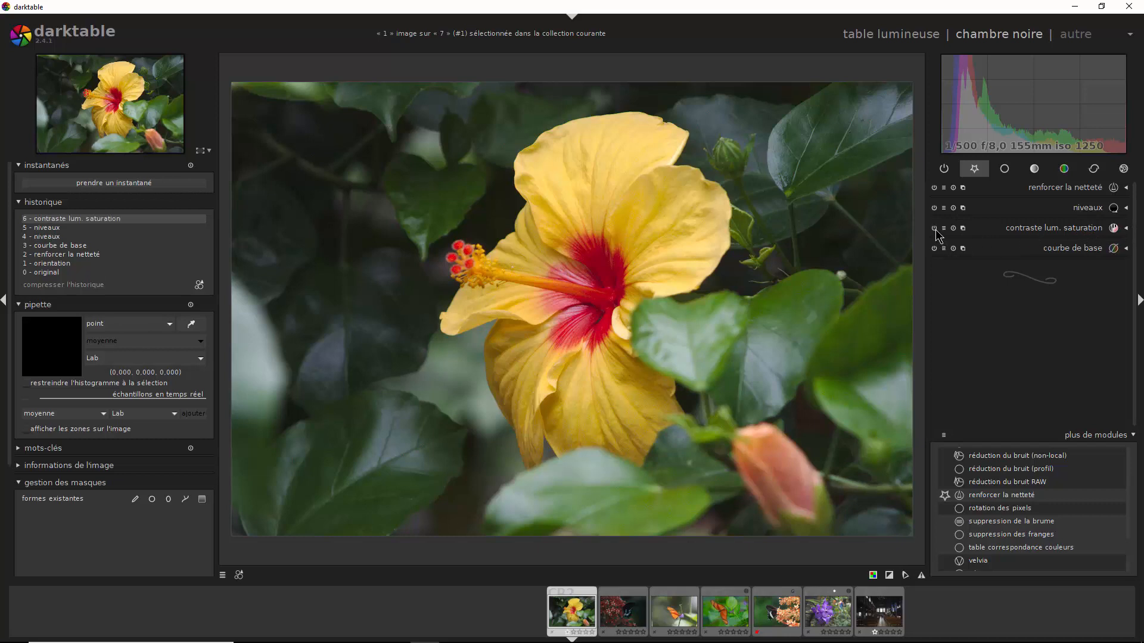
pyautogui.click(1126, 229)
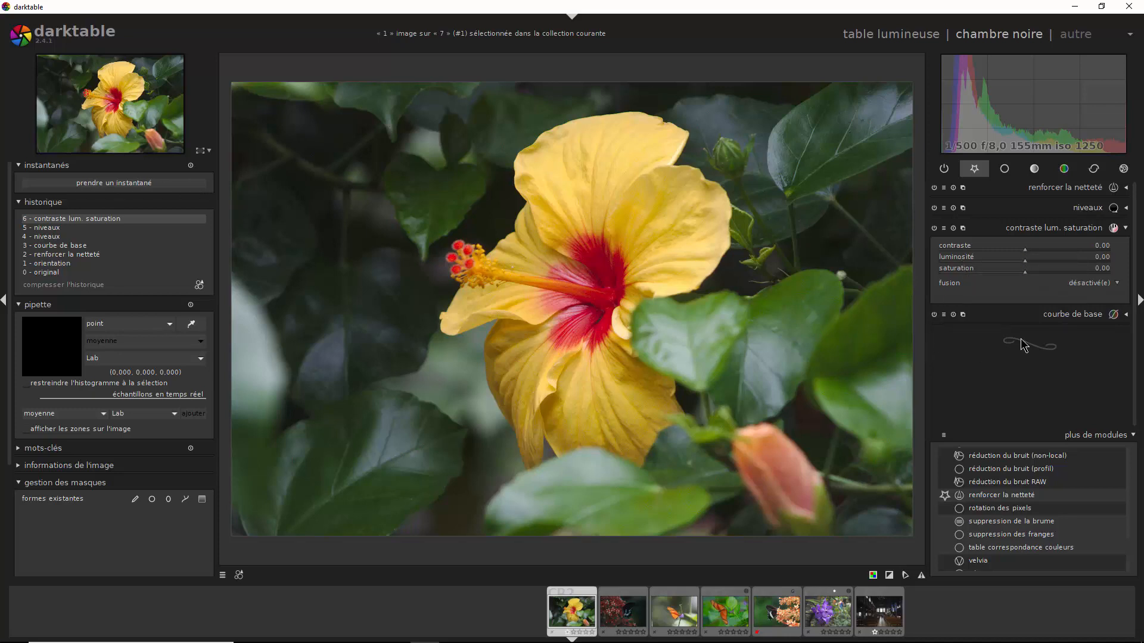
pyautogui.click(1095, 284)
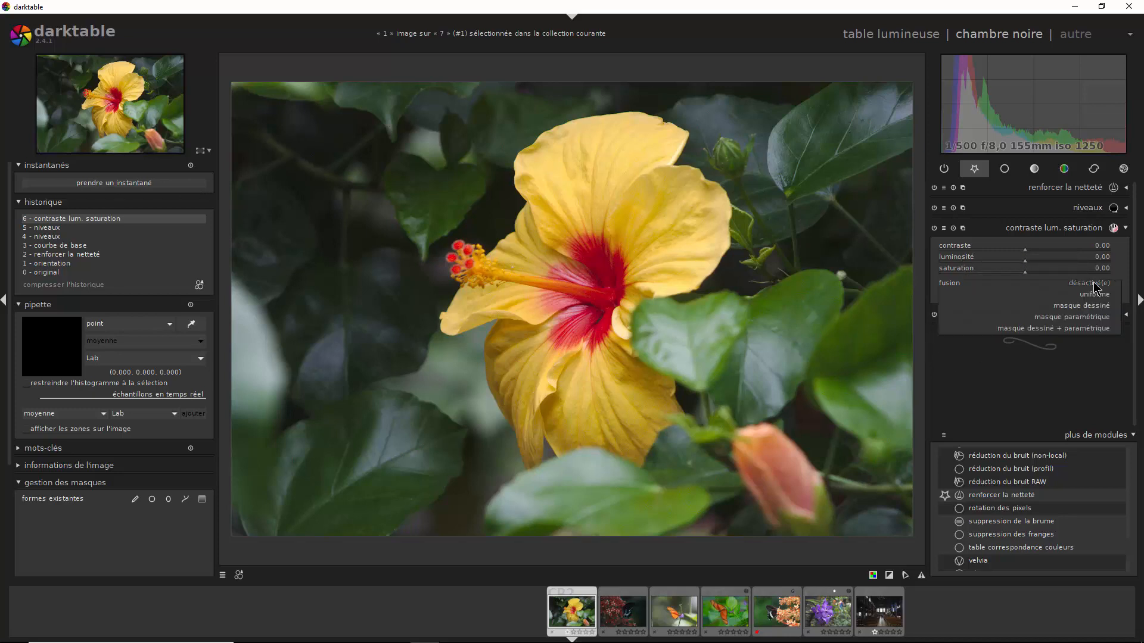
pyautogui.click(1093, 318)
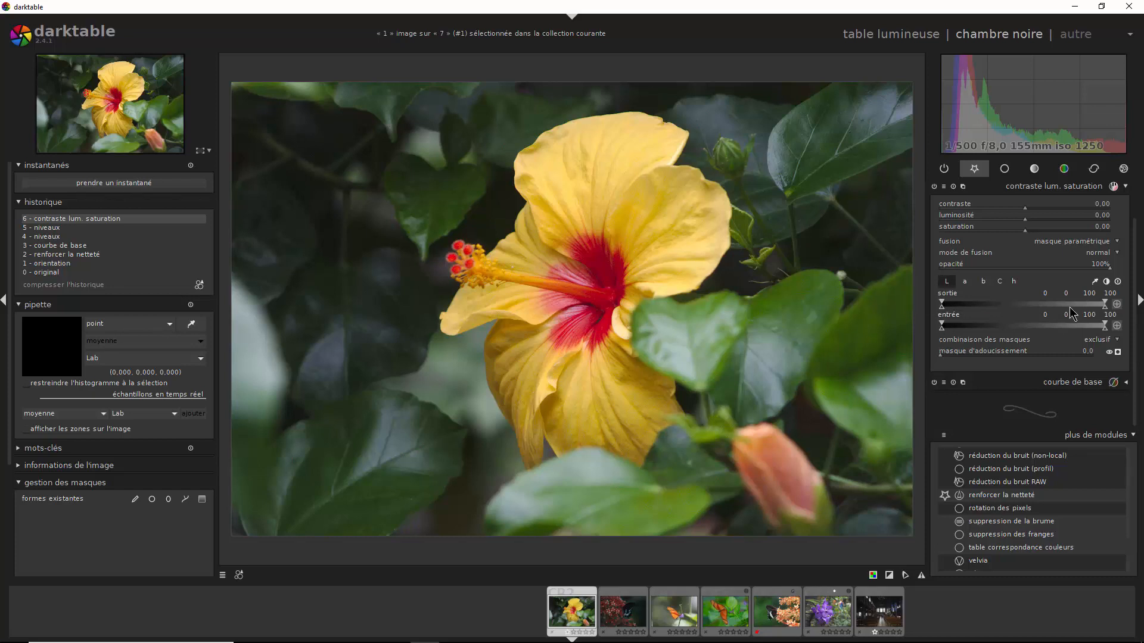
# Step: Sample the flower's upper petal with the mask colour picker and display the module's mask
pyautogui.click(1095, 281)
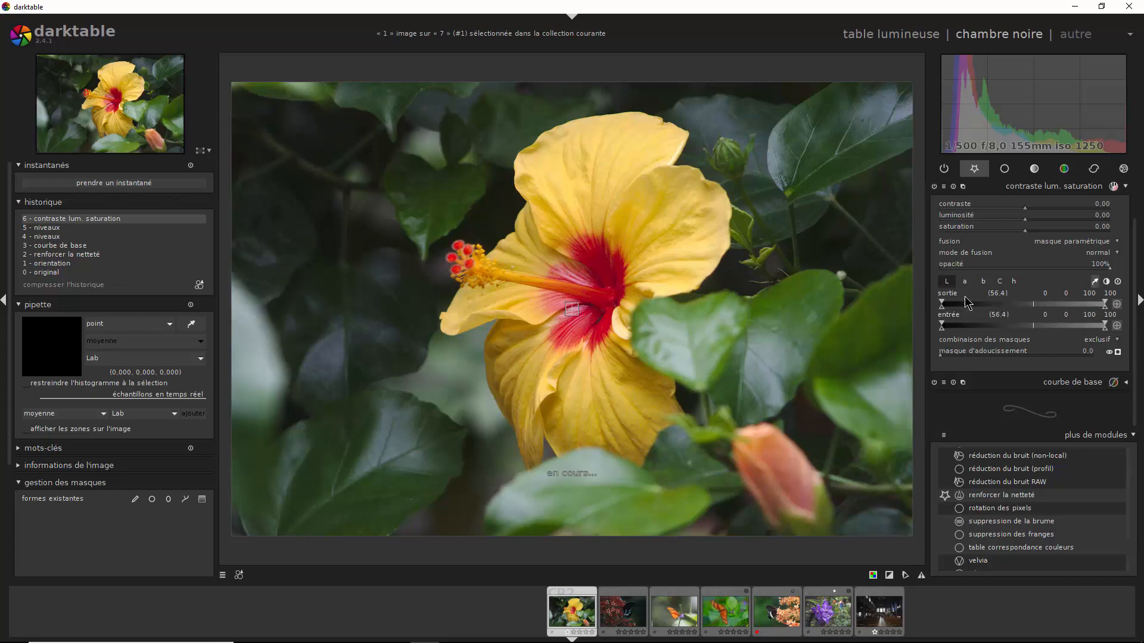
pyautogui.click(600, 191)
pyautogui.click(1118, 352)
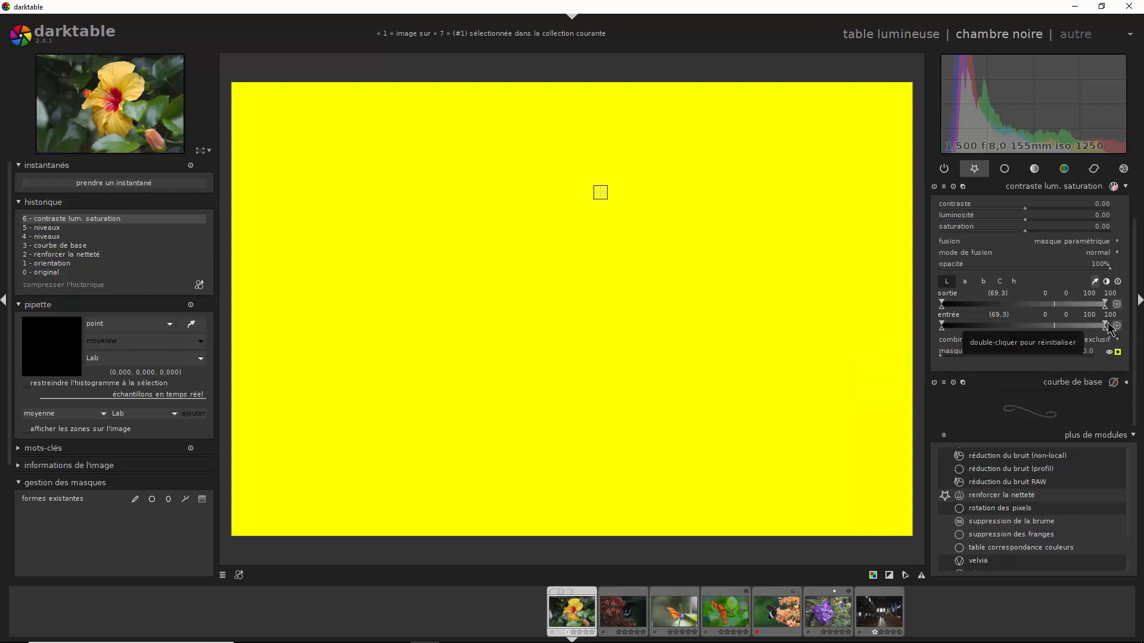
# Step: Restrict the mask's L input range with hard edges, setting both lower markers to 56 and both upper markers to 83
pyautogui.moveTo(1105, 325); pyautogui.dragTo(1066, 324)
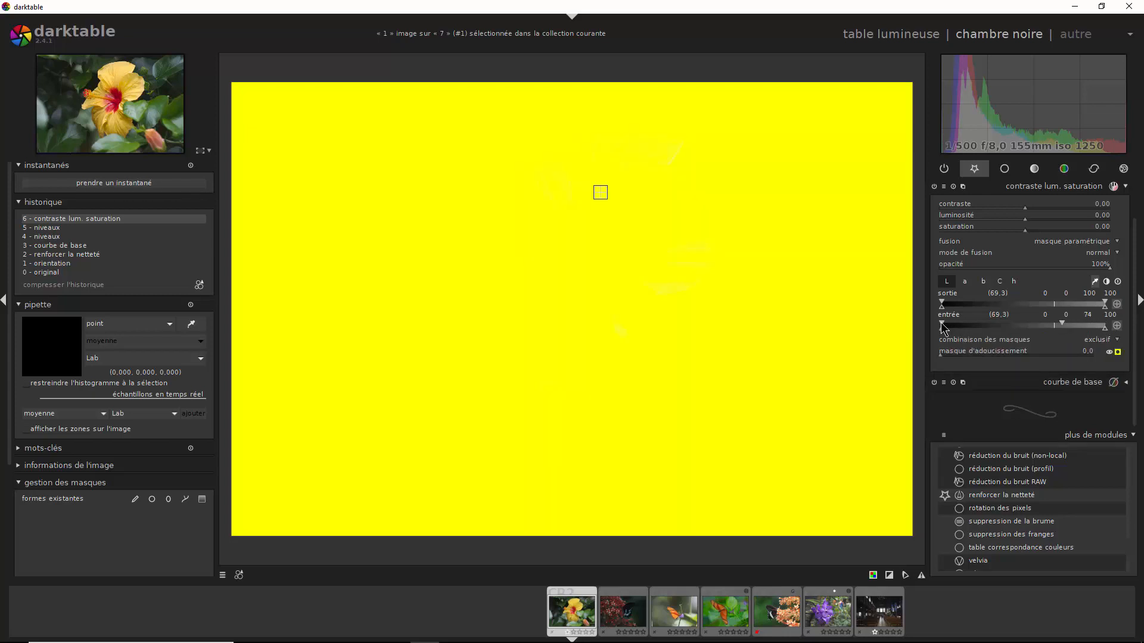
pyautogui.moveTo(943, 325); pyautogui.dragTo(1046, 336)
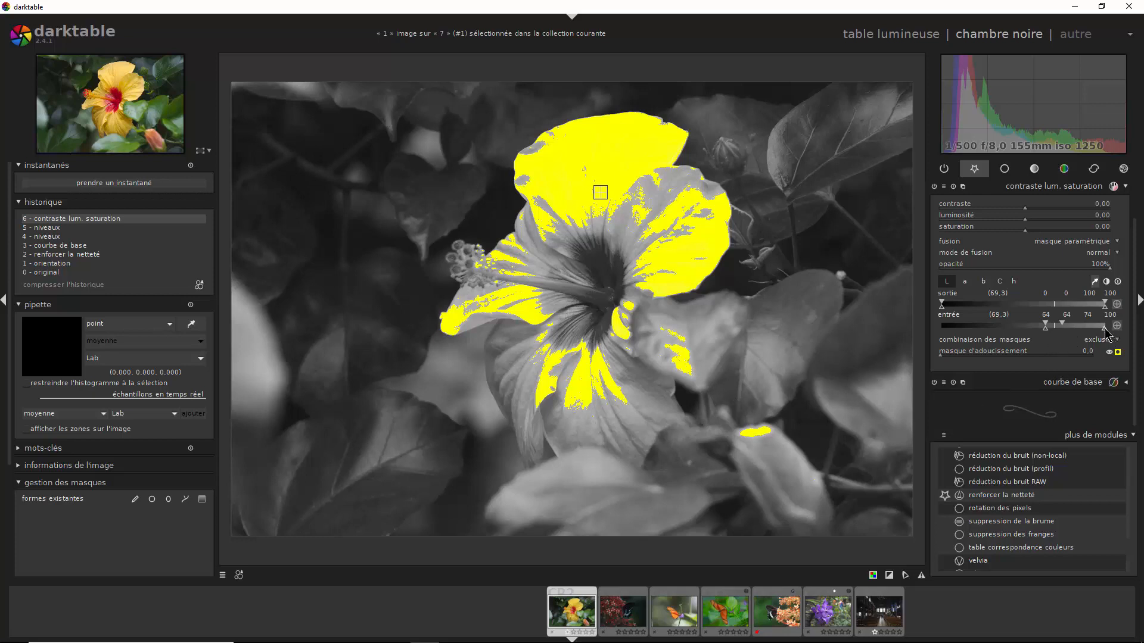
pyautogui.moveTo(1106, 330); pyautogui.dragTo(1064, 341)
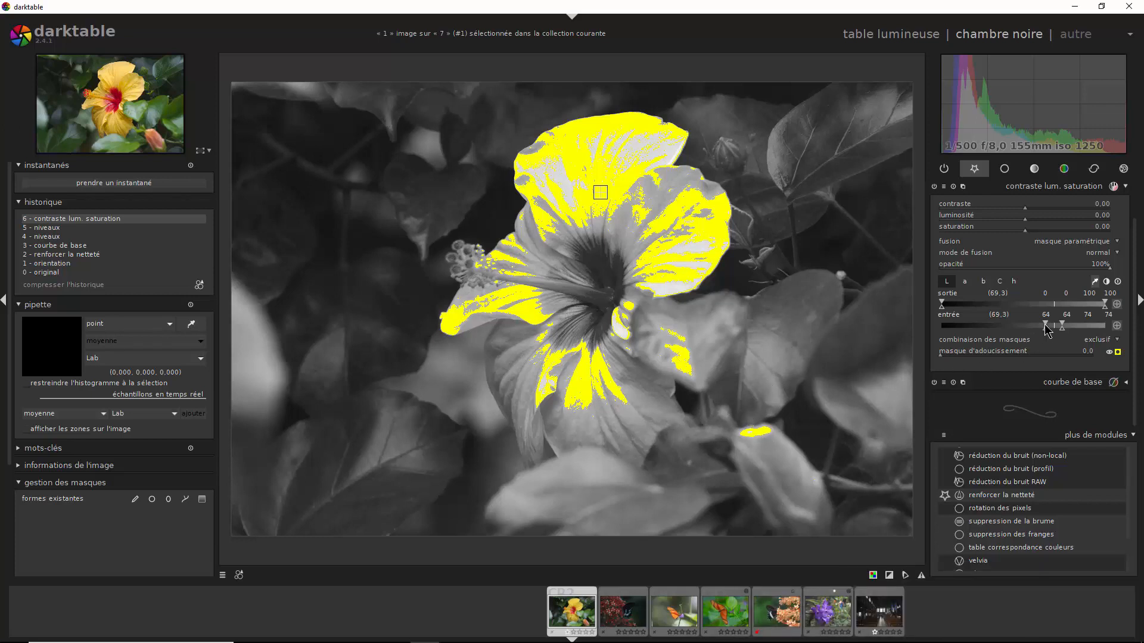
pyautogui.moveTo(1048, 328)
pyautogui.mouseDown()
pyautogui.moveTo(1038, 327)
pyautogui.moveTo(1065, 327)
pyautogui.mouseUp()
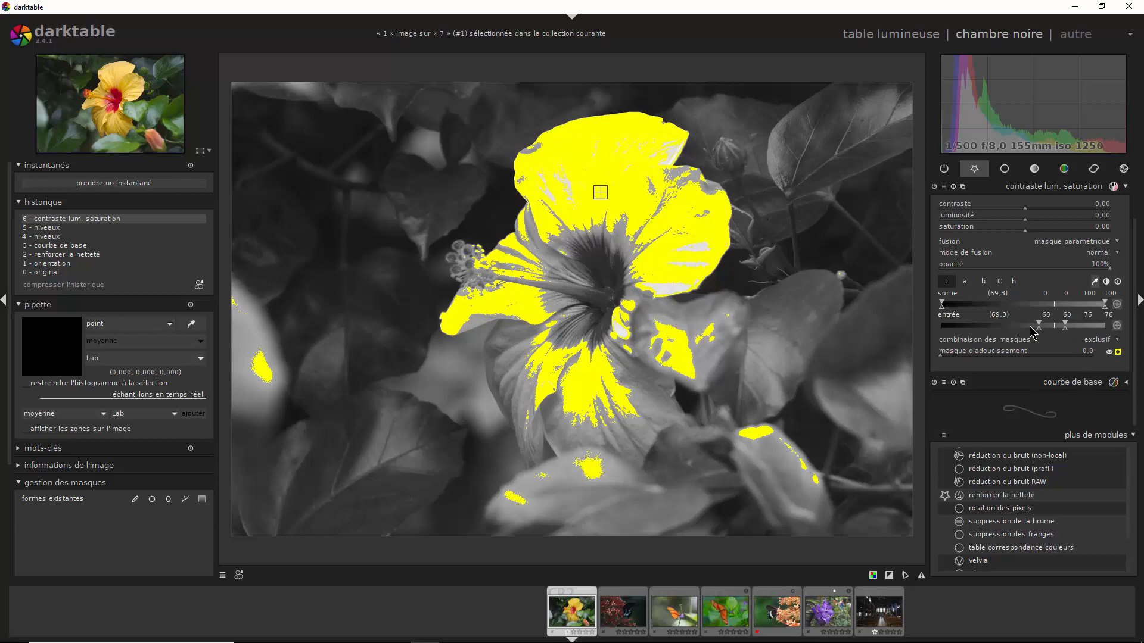
pyautogui.moveTo(1044, 326)
pyautogui.mouseDown()
pyautogui.moveTo(1030, 323)
pyautogui.moveTo(1077, 324)
pyautogui.mouseUp()
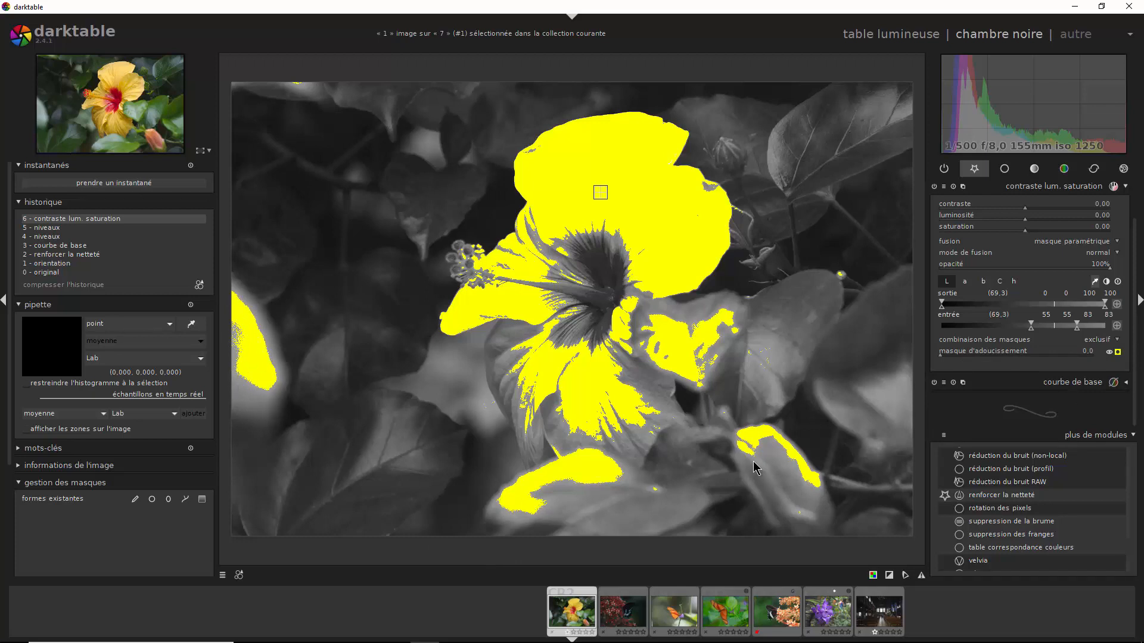
pyautogui.press('Right')
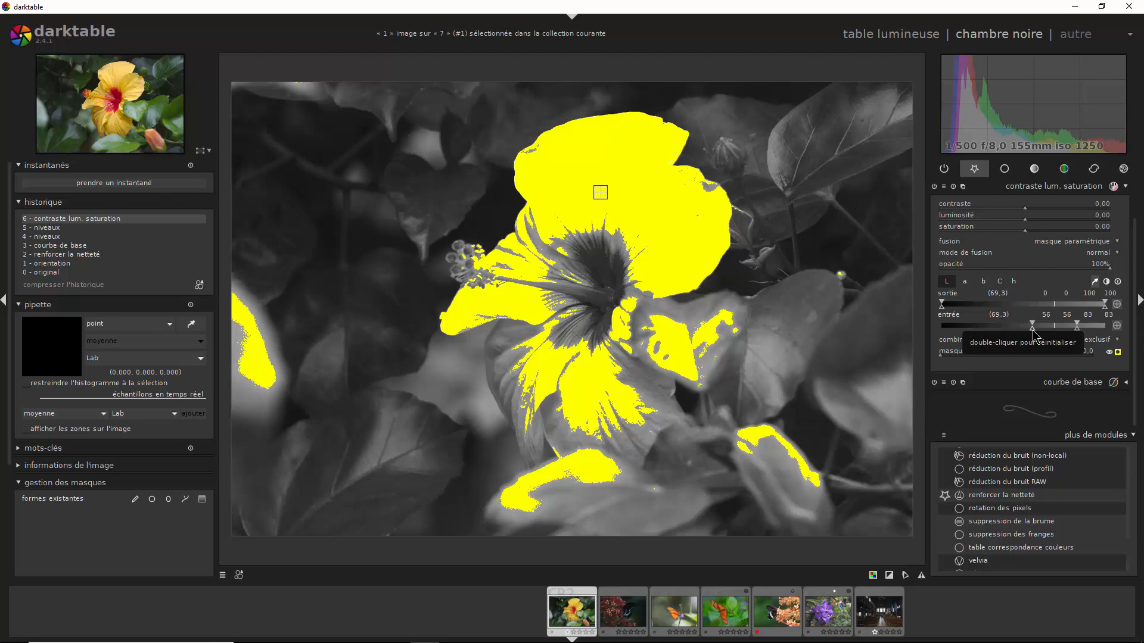
# Step: Soften the L input mask's transitions by moving the outer markers to 37 and 87, and hide the mask
pyautogui.moveTo(1032, 331); pyautogui.dragTo(1000, 339)
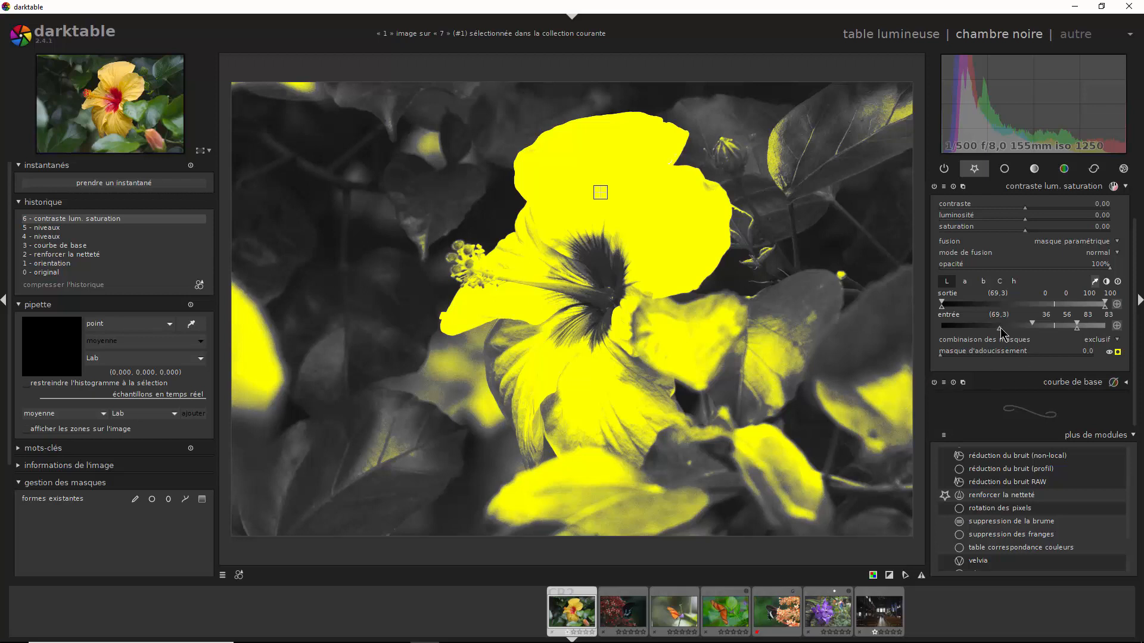
pyautogui.moveTo(1000, 328)
pyautogui.mouseDown()
pyautogui.moveTo(979, 331)
pyautogui.moveTo(1001, 329)
pyautogui.mouseUp()
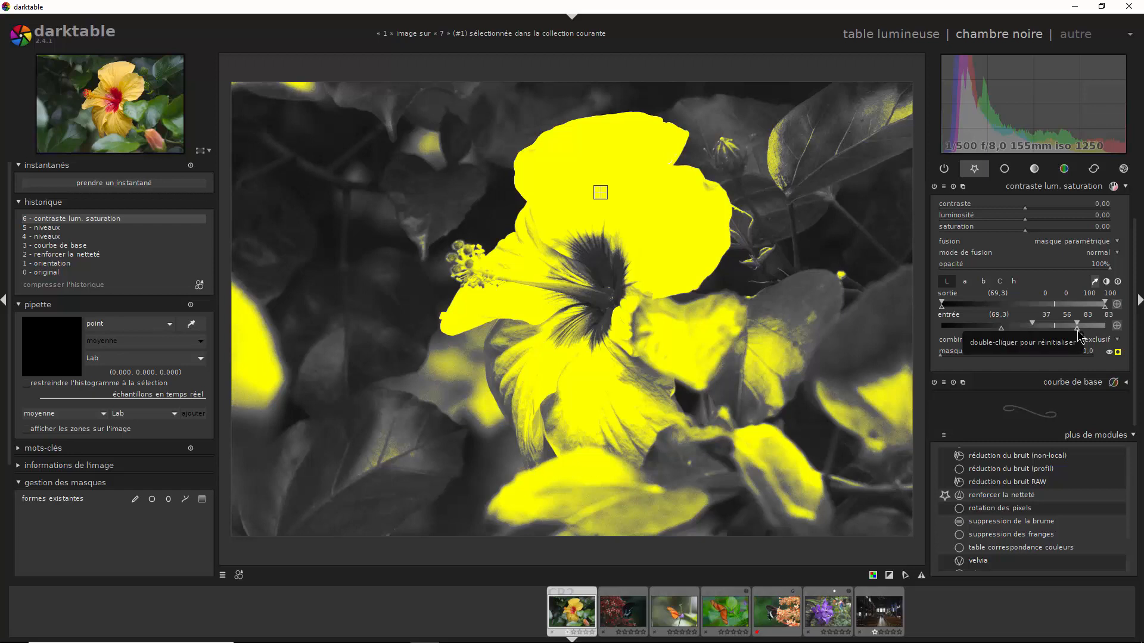
pyautogui.moveTo(1078, 331)
pyautogui.mouseDown()
pyautogui.moveTo(1107, 331)
pyautogui.moveTo(1090, 329)
pyautogui.mouseUp()
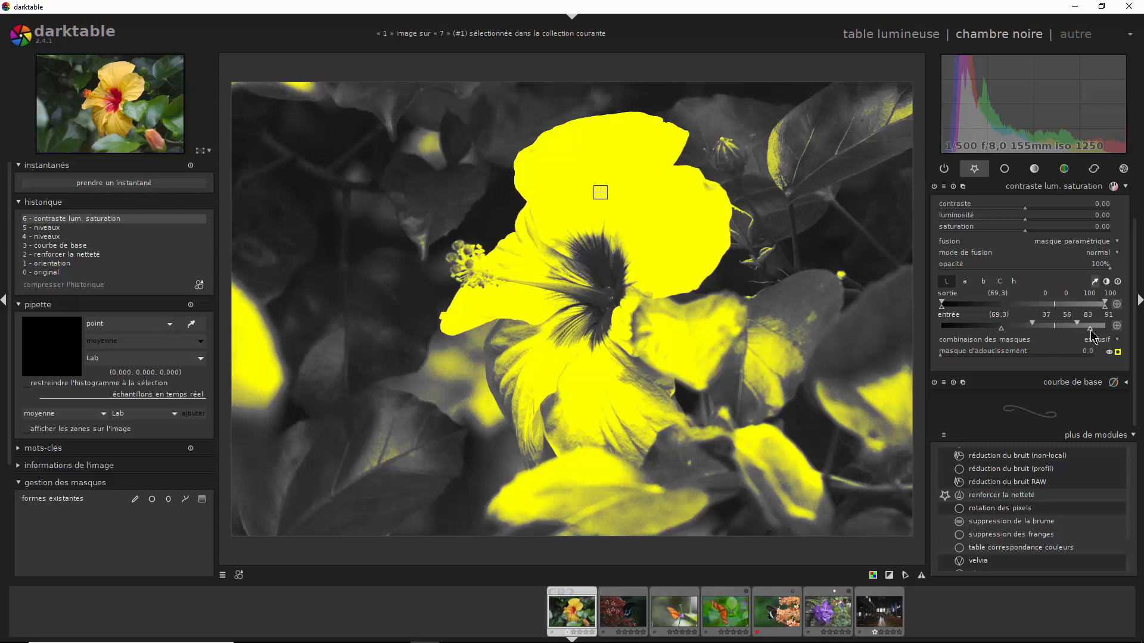
pyautogui.moveTo(1090, 331); pyautogui.dragTo(1085, 331)
pyautogui.moveTo(1085, 331); pyautogui.dragTo(1084, 331)
pyautogui.click(1118, 352)
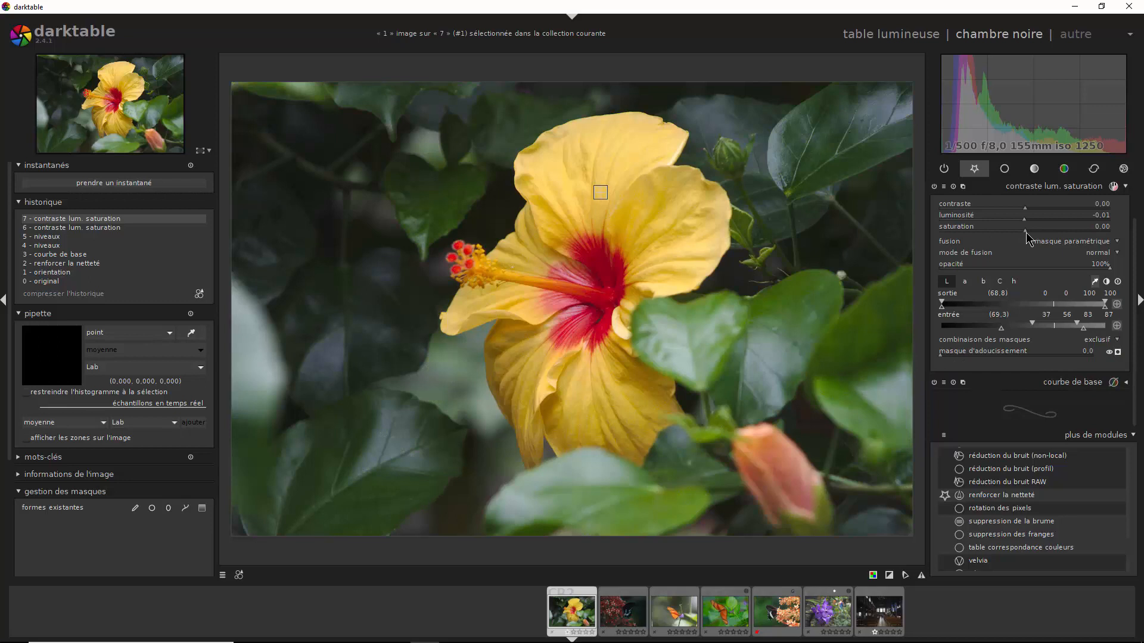
# Step: Set saturation to 0.60 and luminosity to 0.14 for the masked areas, and compare the photo with the module off and on
pyautogui.moveTo(1027, 233); pyautogui.dragTo(1078, 238)
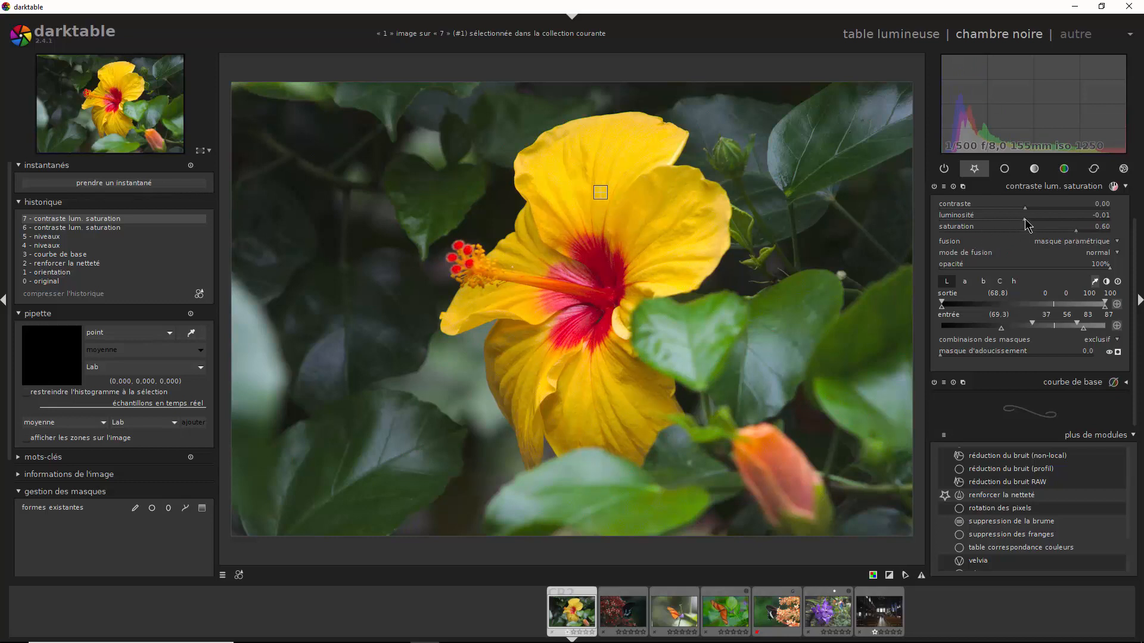
pyautogui.moveTo(1025, 219); pyautogui.dragTo(1036, 220)
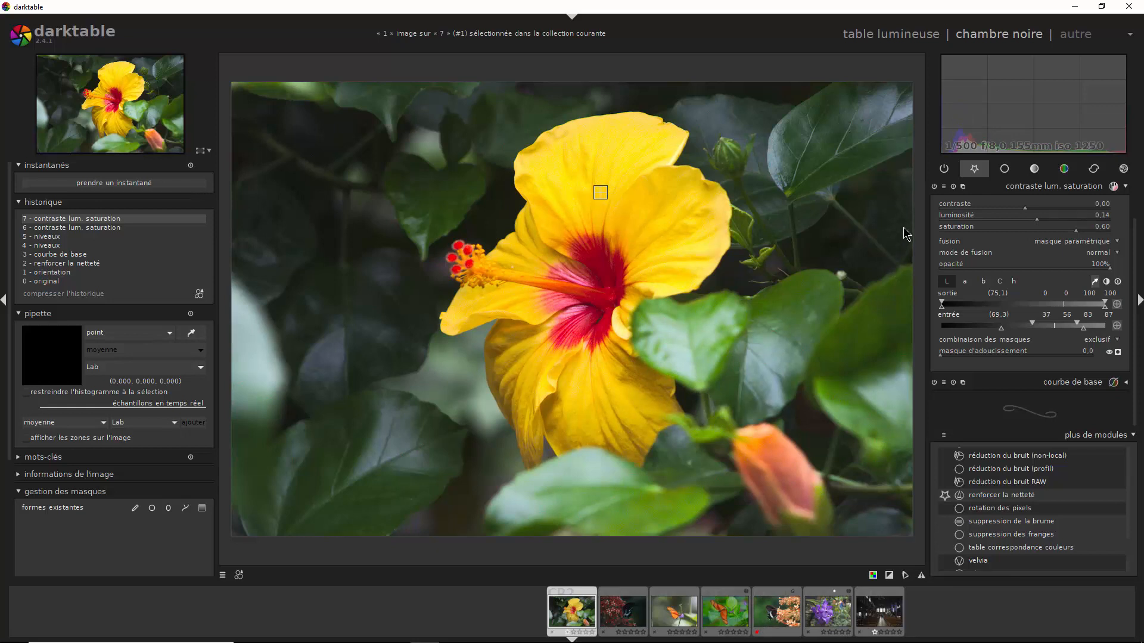
pyautogui.click(934, 187)
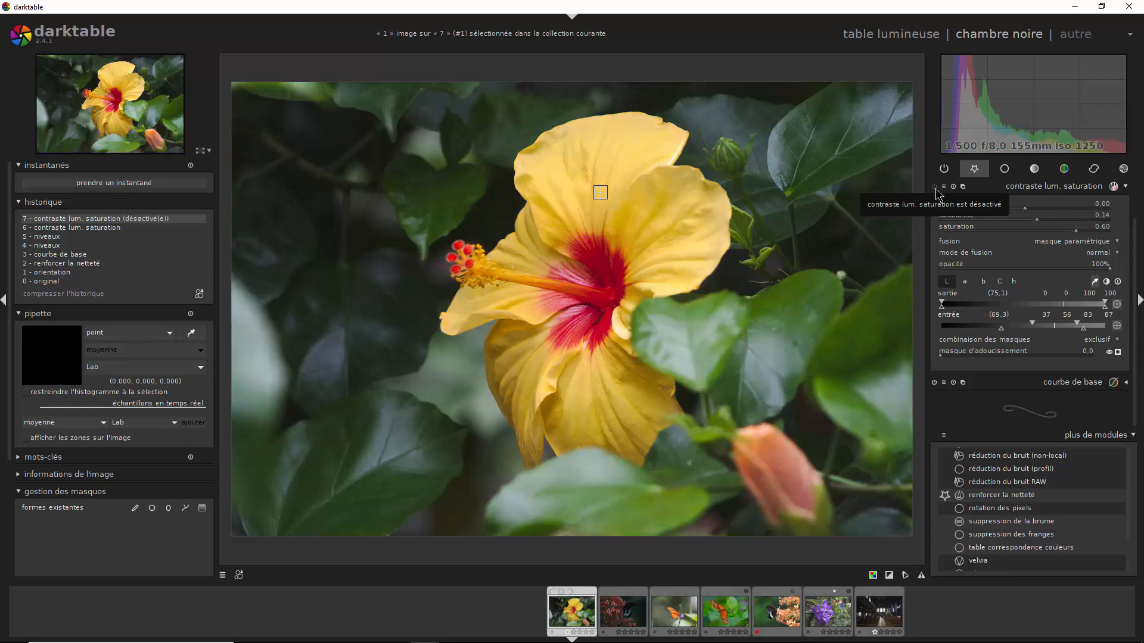
pyautogui.click(934, 187)
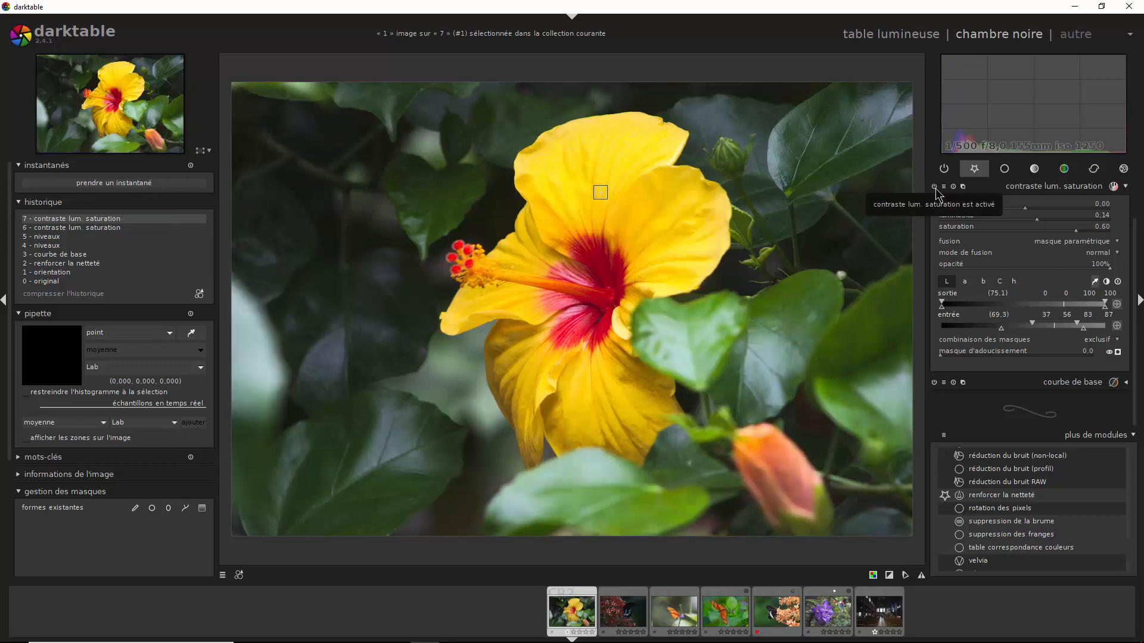
pyautogui.click(934, 187)
pyautogui.click(934, 187)
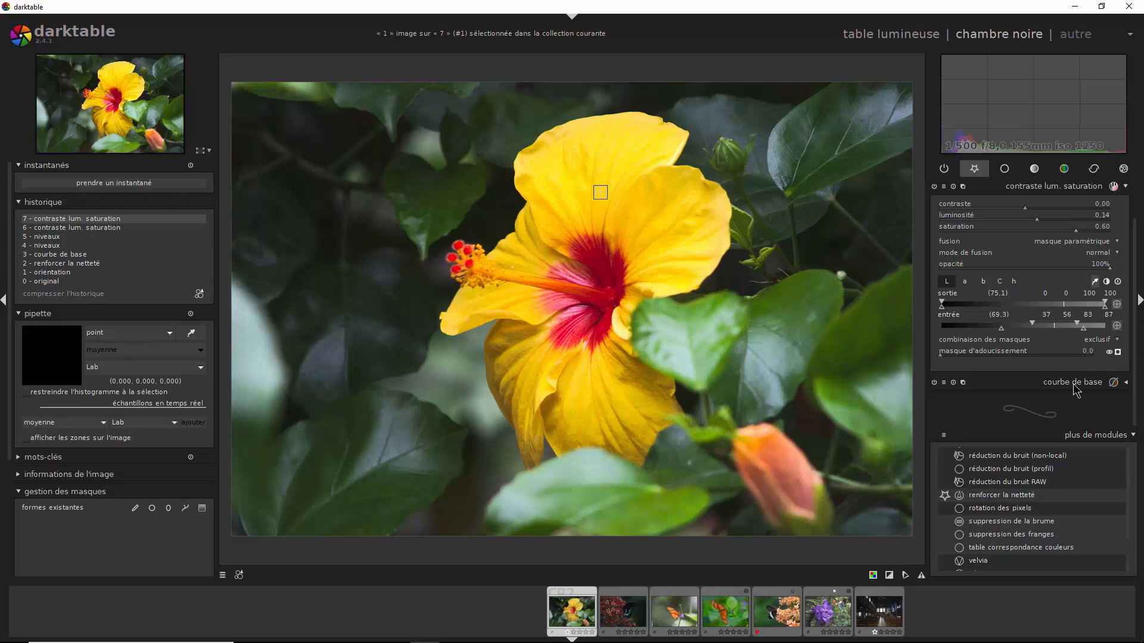
# Step: Remove the L input mask's soft transitions by moving the outer markers to 57 and 81, and inspect the photo with and without the mask
pyautogui.click(1117, 352)
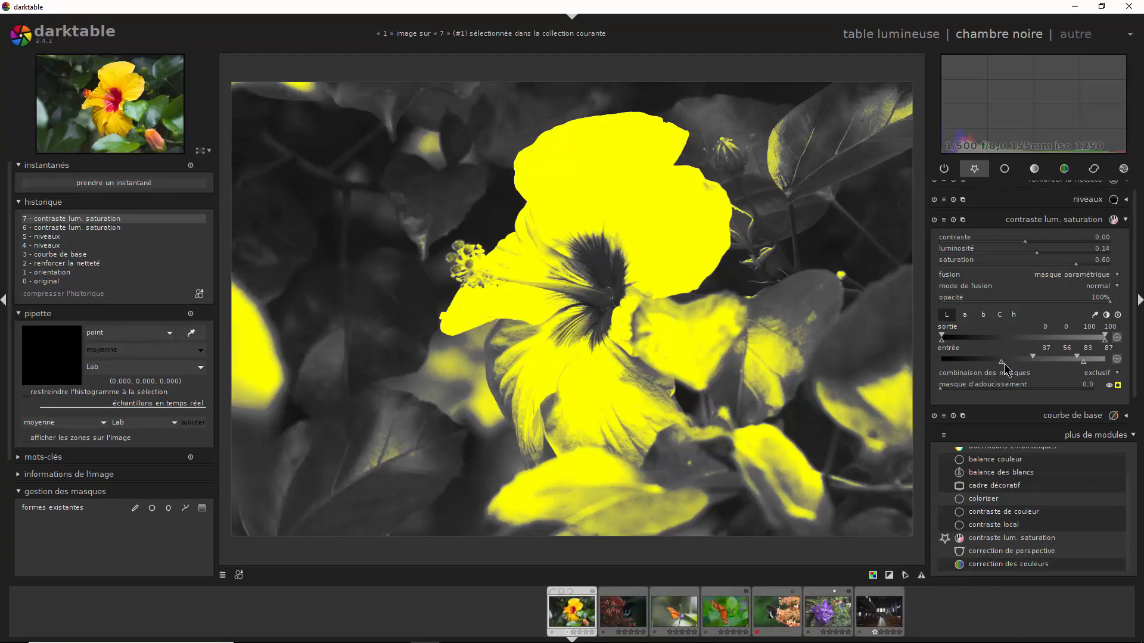
pyautogui.moveTo(1006, 364); pyautogui.dragTo(1035, 369)
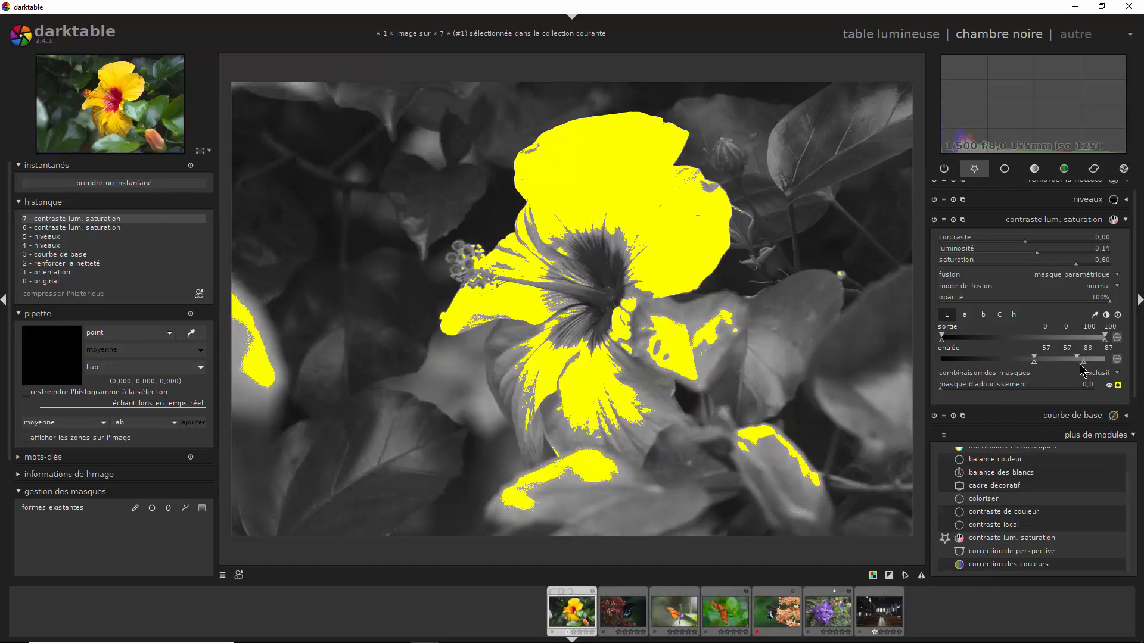
pyautogui.moveTo(1084, 369); pyautogui.dragTo(1080, 367)
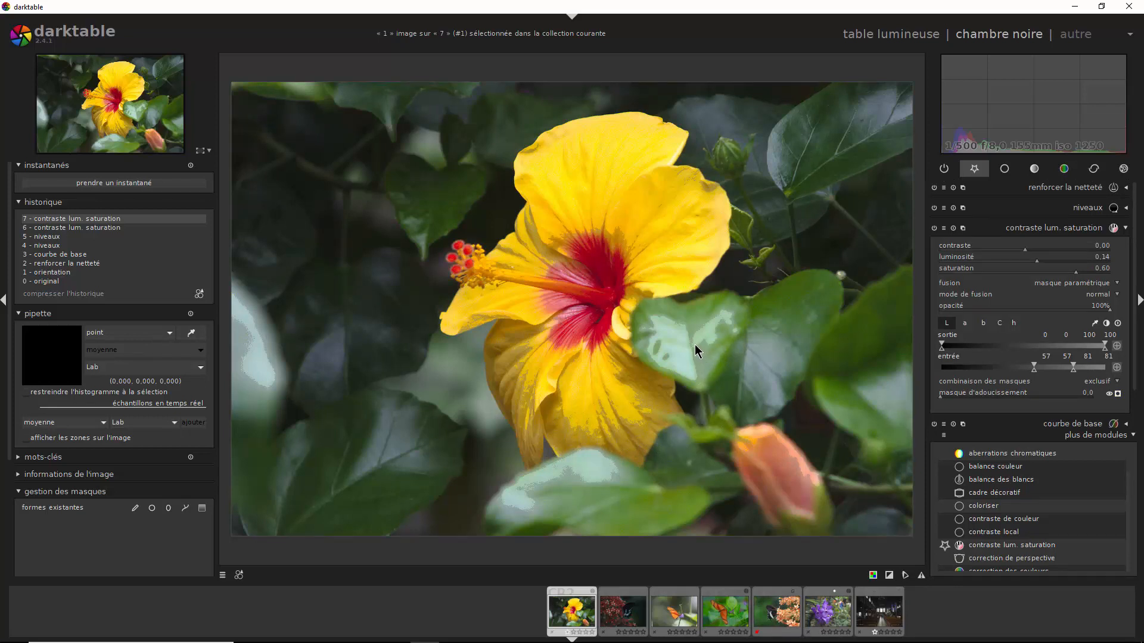
pyautogui.click(1117, 394)
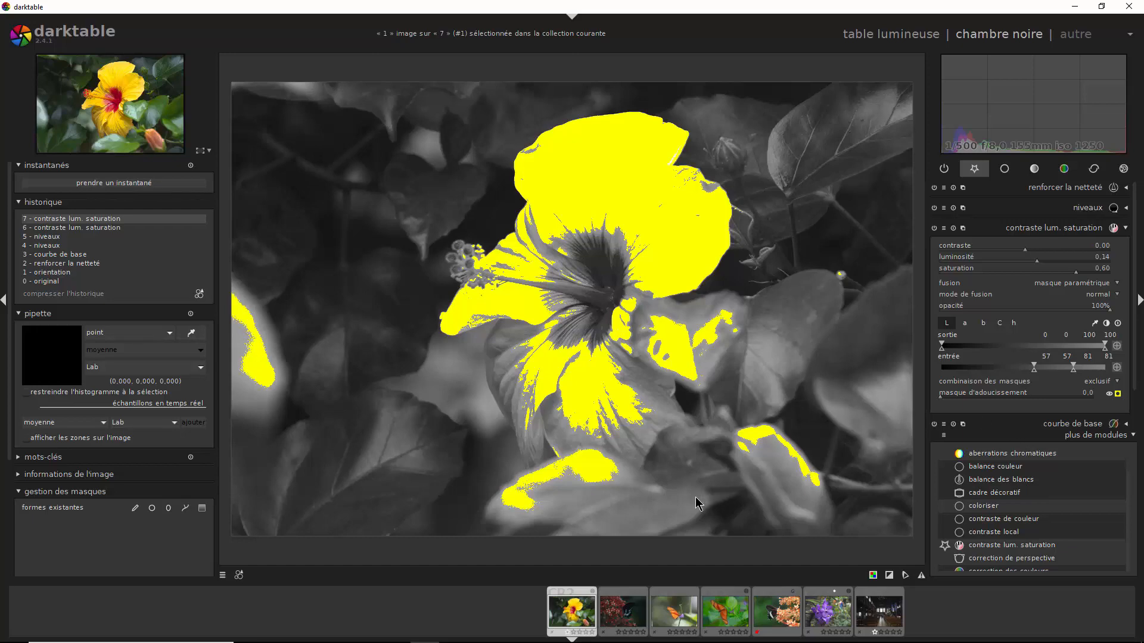
# Step: Open the Images\Screenshots film roll in the lighttable and view its mask diagrams, including the fourth one
pyautogui.click(861, 36)
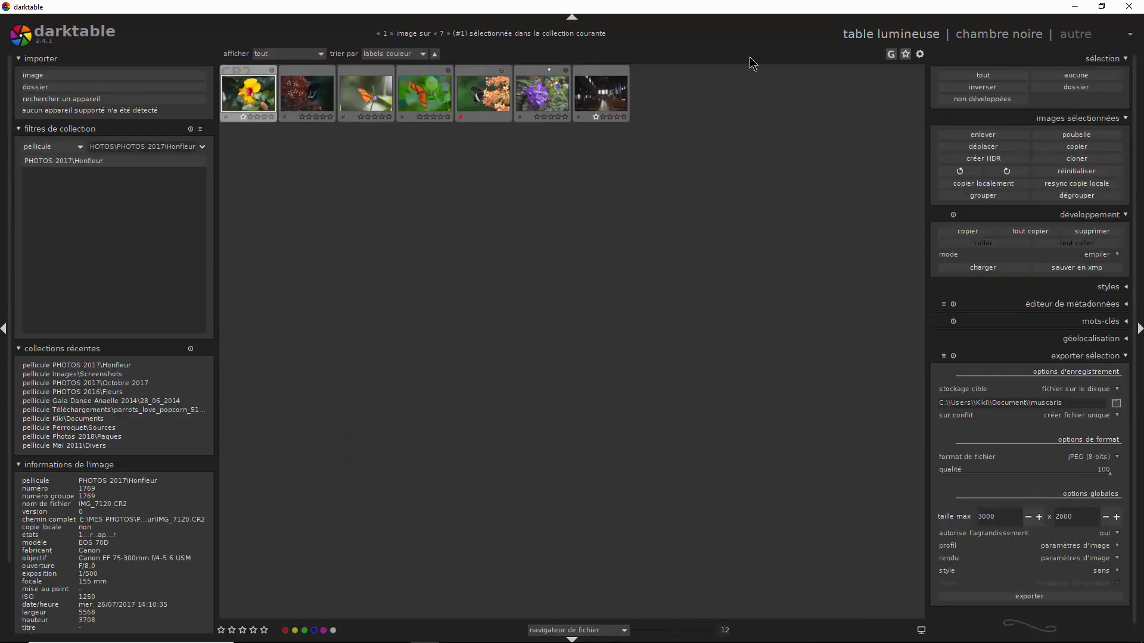
pyautogui.click(121, 374)
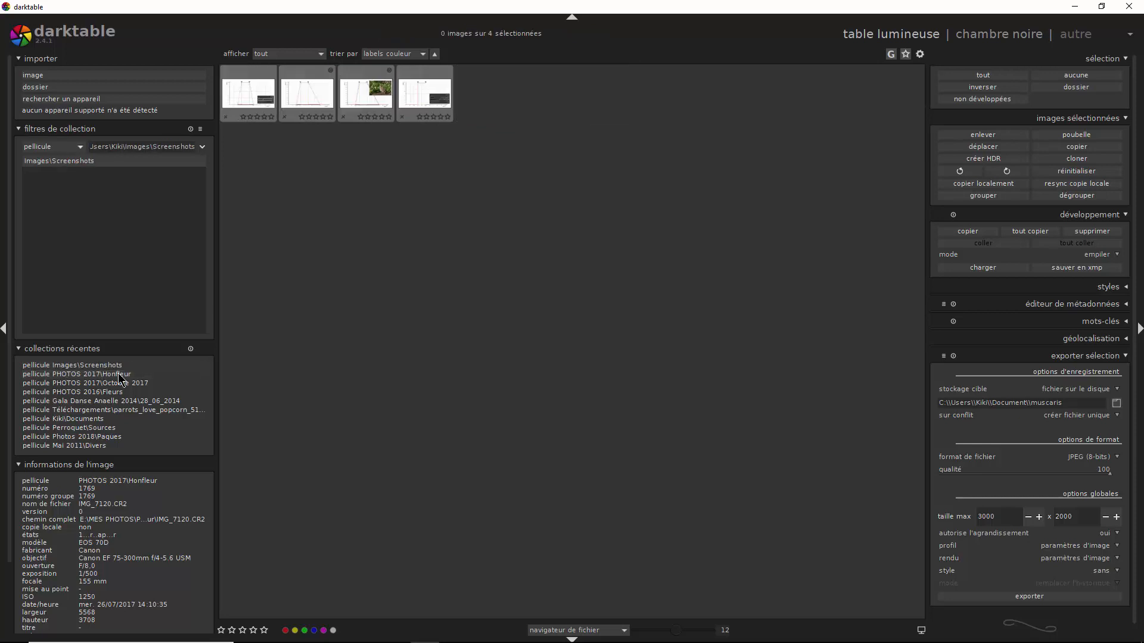
pyautogui.click(246, 109)
pyautogui.doubleClick(421, 97)
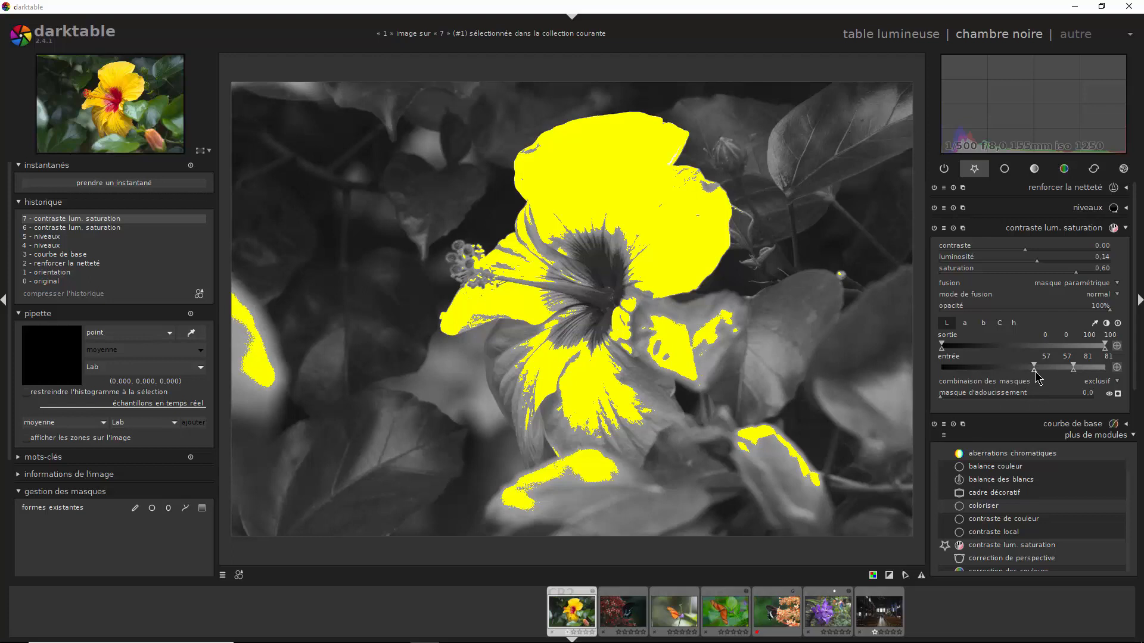
# Step: Restore soft mask transitions on the hibiscus by moving the lower outer L input marker to 31 and the upper outer one slightly outwards
pyautogui.moveTo(1034, 370); pyautogui.dragTo(993, 383)
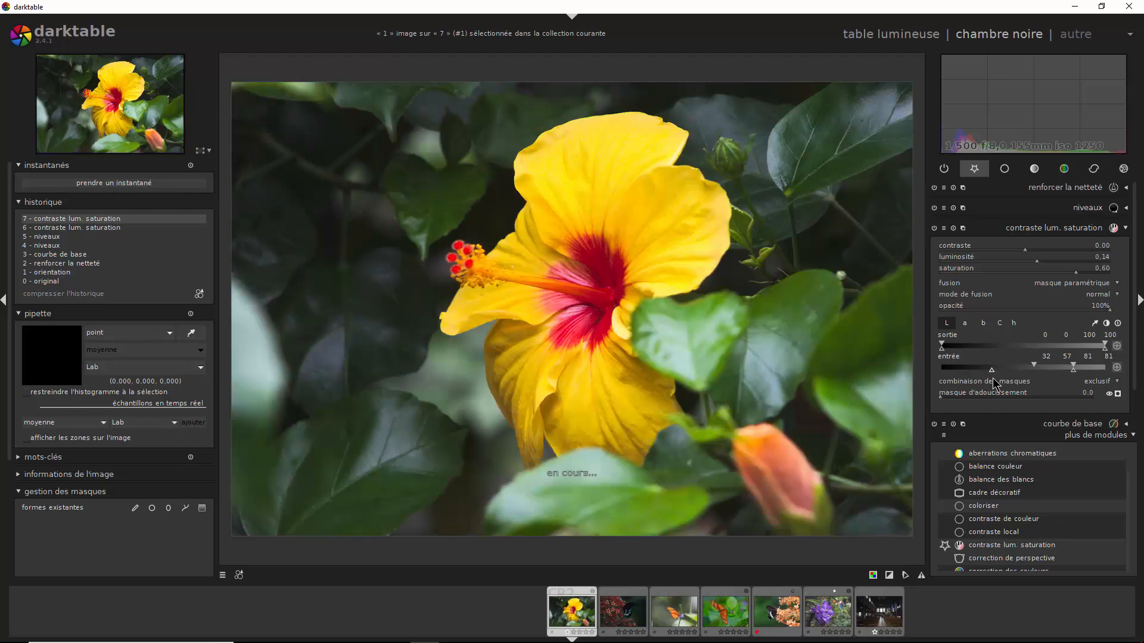
pyautogui.click(1117, 395)
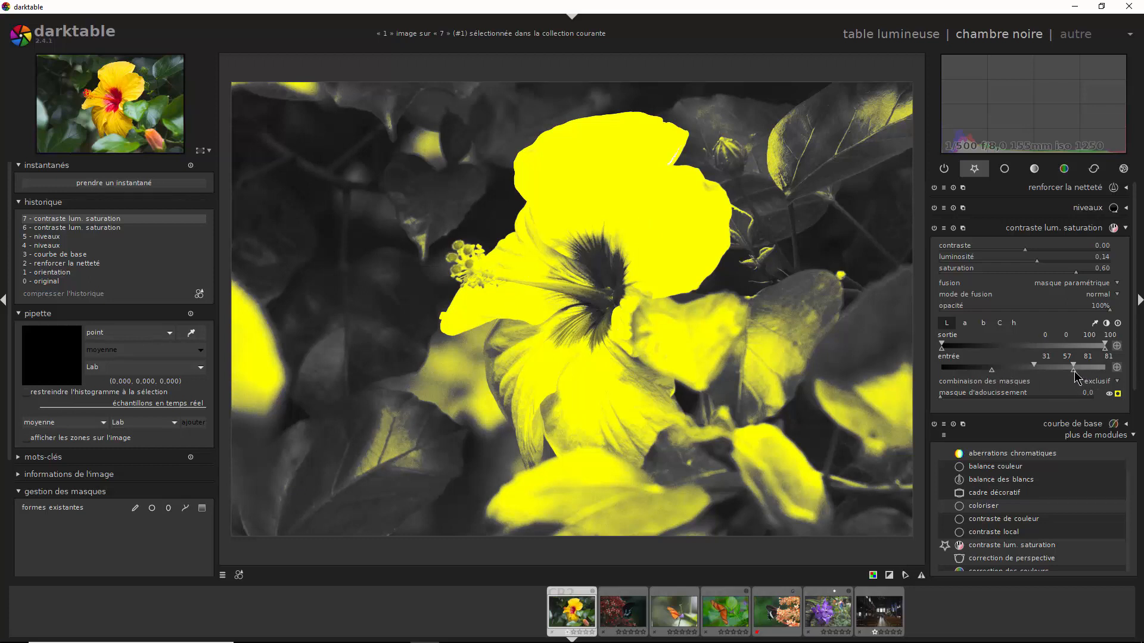
pyautogui.moveTo(1075, 374); pyautogui.dragTo(1085, 374)
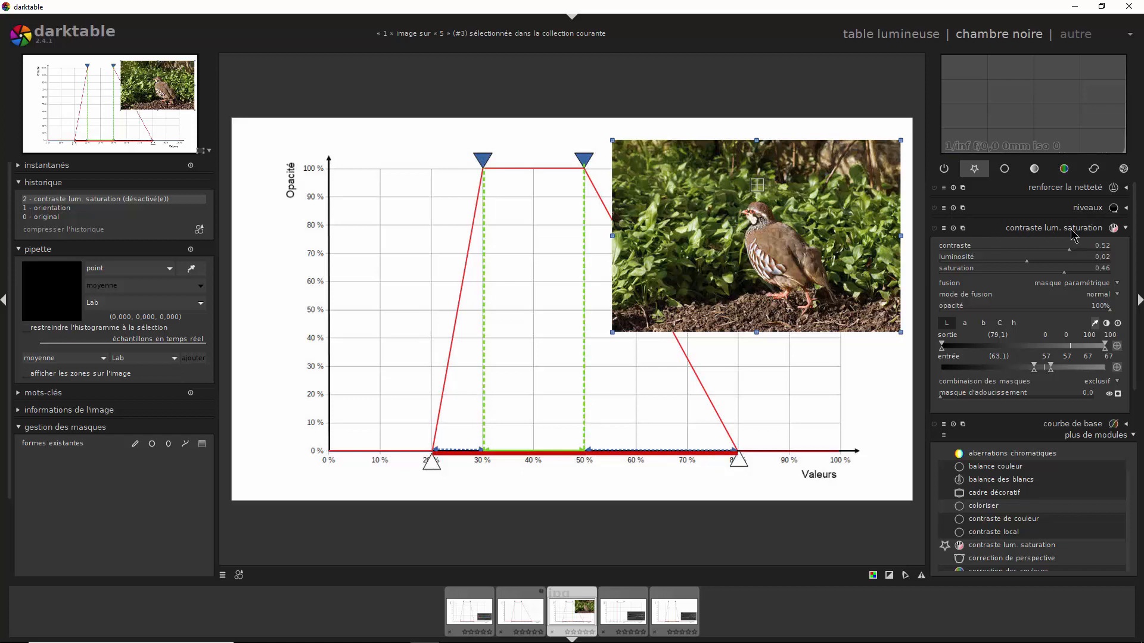
# Step: Compare the partridge diagram image with contraste lum. saturation on and off, leaving the module on
pyautogui.click(937, 232)
pyautogui.click(937, 232)
pyautogui.click(935, 231)
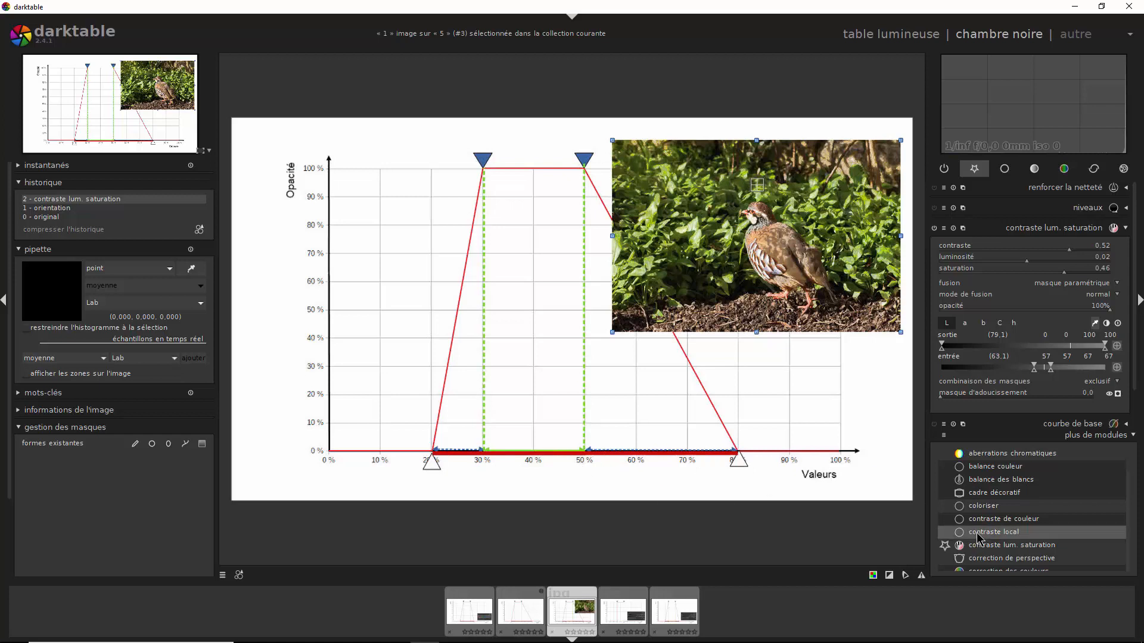
# Step: Display the partridge image's mask and move the lower outer L input marker to 33
pyautogui.click(1117, 394)
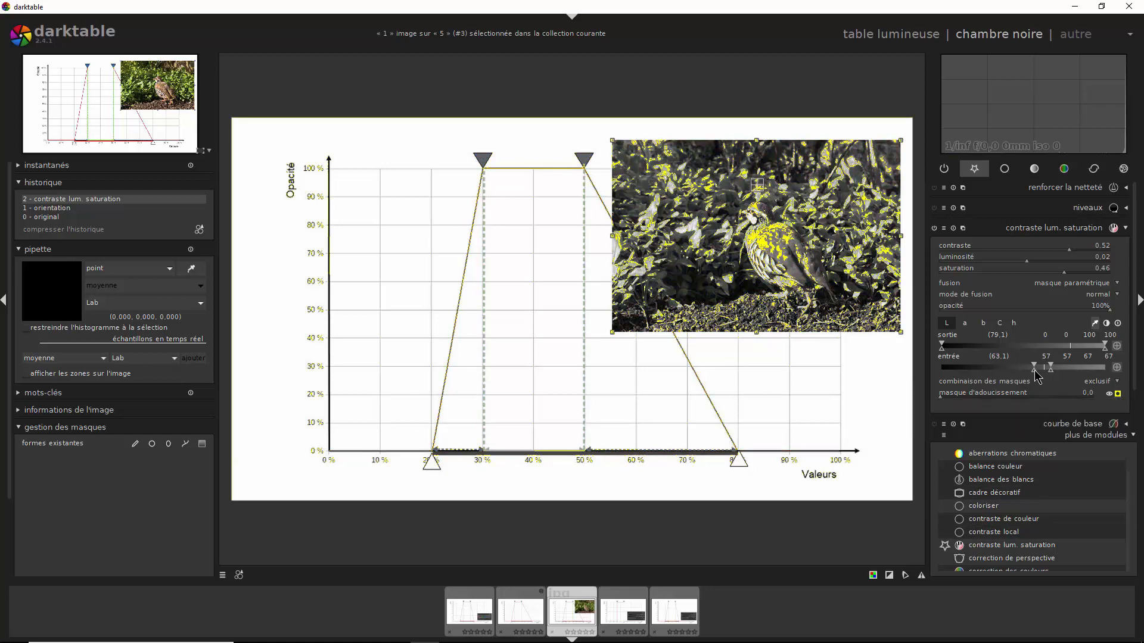
pyautogui.scroll(-1, 1034, 371)
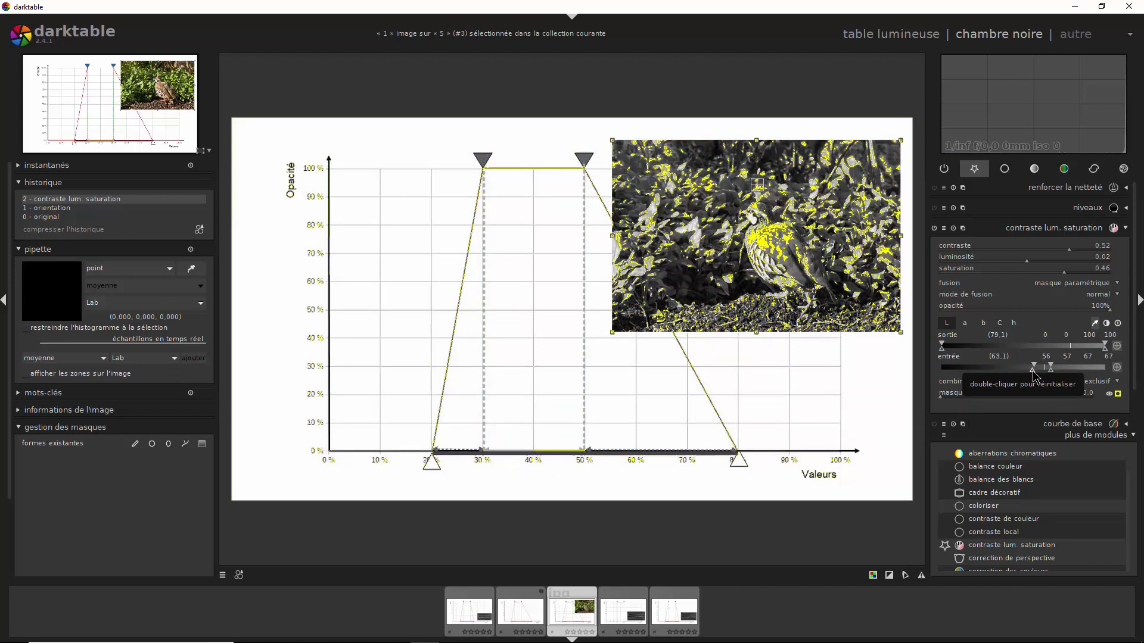
pyautogui.moveTo(1034, 375); pyautogui.dragTo(999, 377)
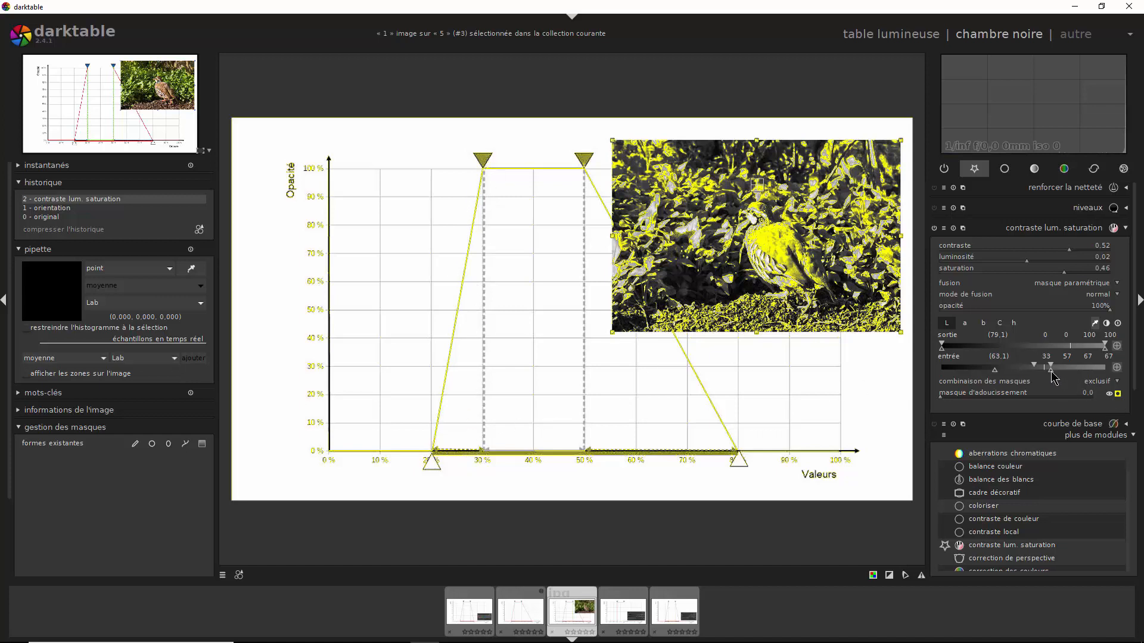
# Step: Set the upper outer L input marker to 96 on the partridge image and hide its mask
pyautogui.moveTo(1054, 372); pyautogui.dragTo(1103, 379)
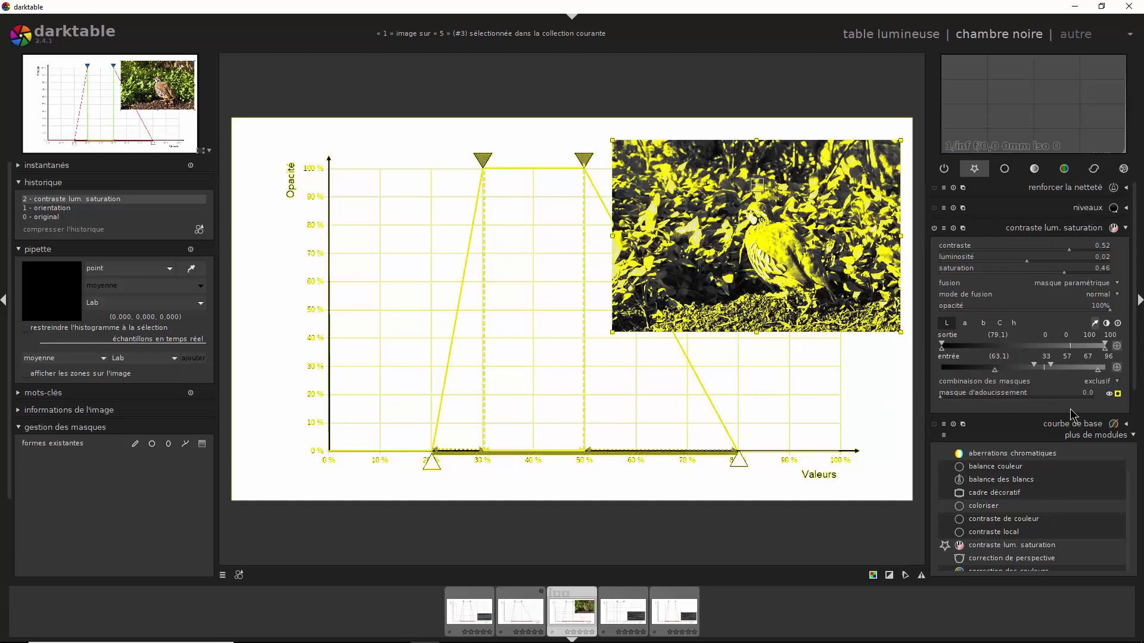
pyautogui.click(1118, 395)
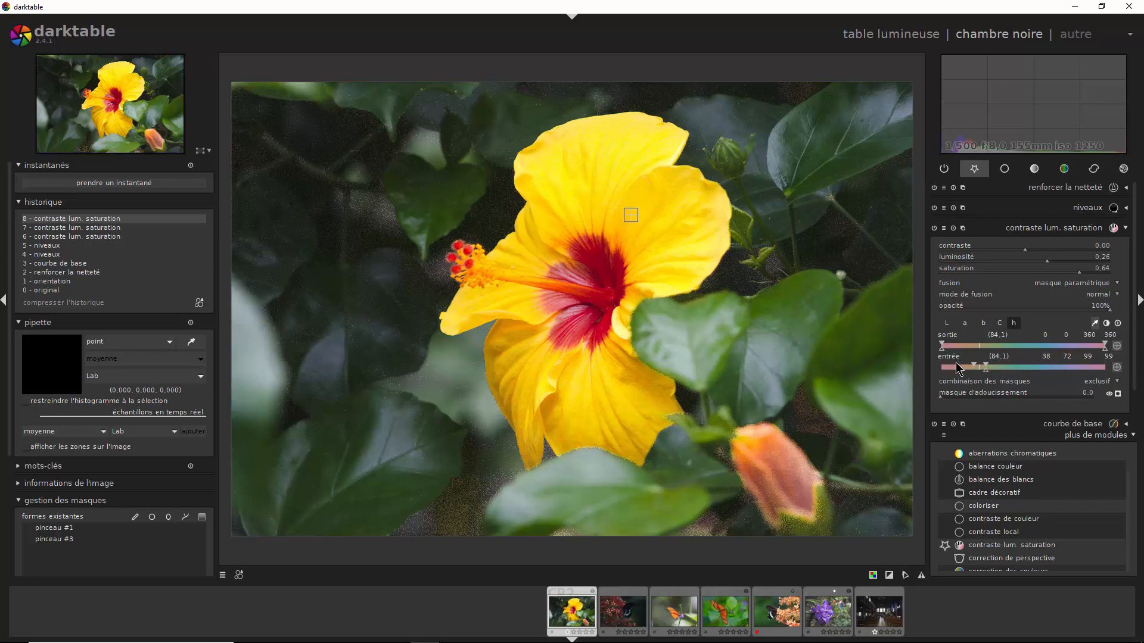
# Step: Inspect the hibiscus mask and try varying the contraste lum. saturation opacity with the mask hidden and displayed
pyautogui.click(1117, 394)
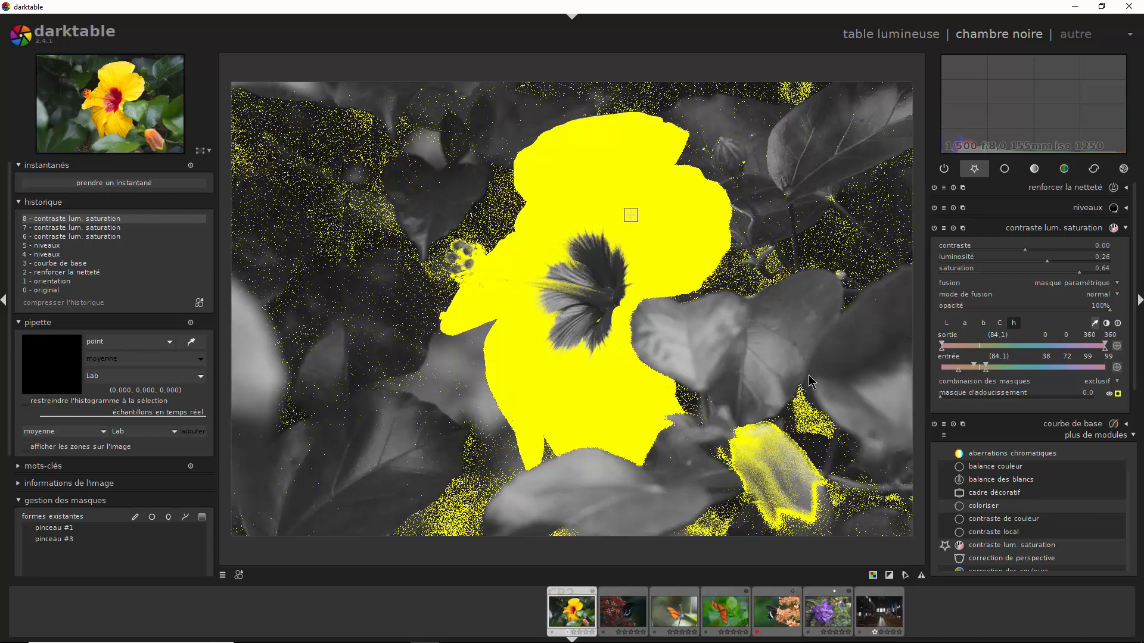
pyautogui.click(1117, 394)
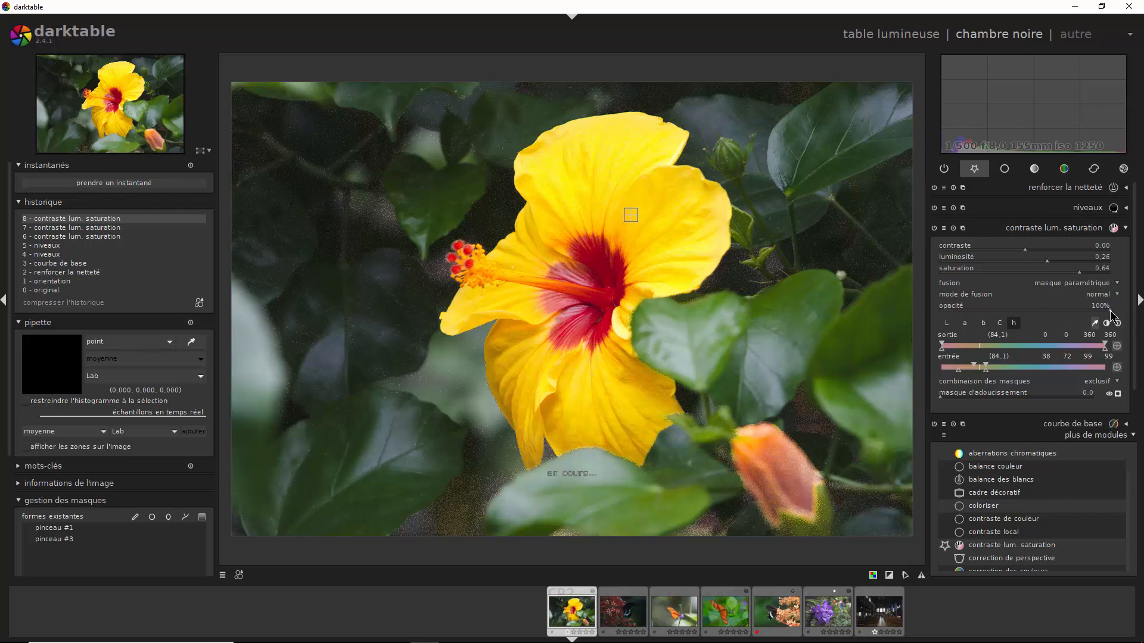
pyautogui.moveTo(1109, 310); pyautogui.dragTo(1102, 312)
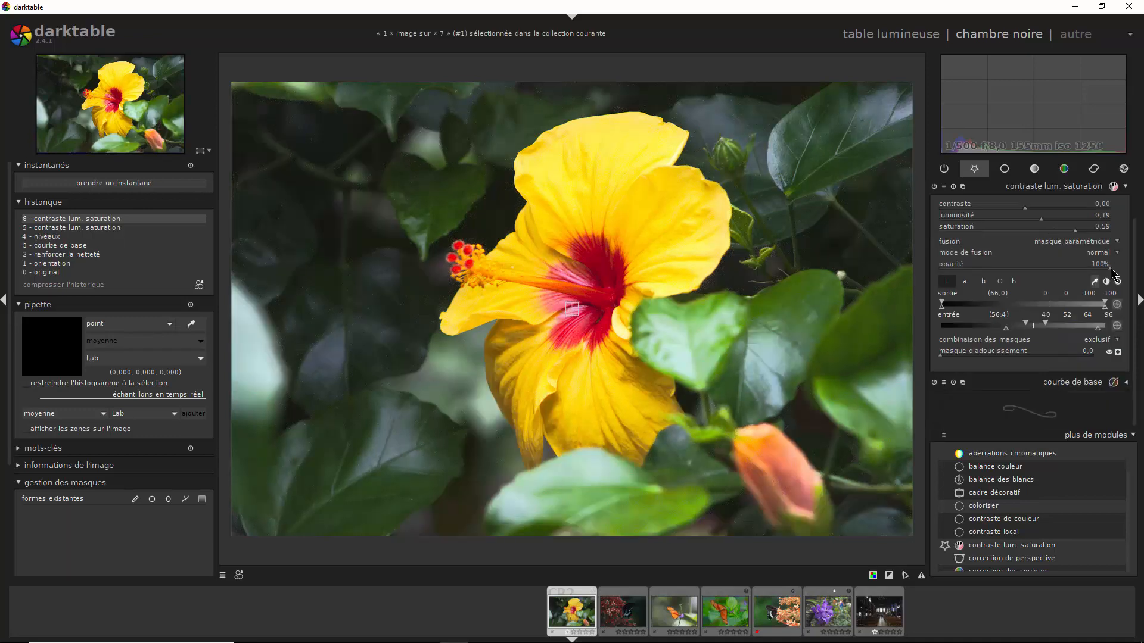
pyautogui.moveTo(1075, 269); pyautogui.dragTo(1140, 276)
pyautogui.click(1117, 352)
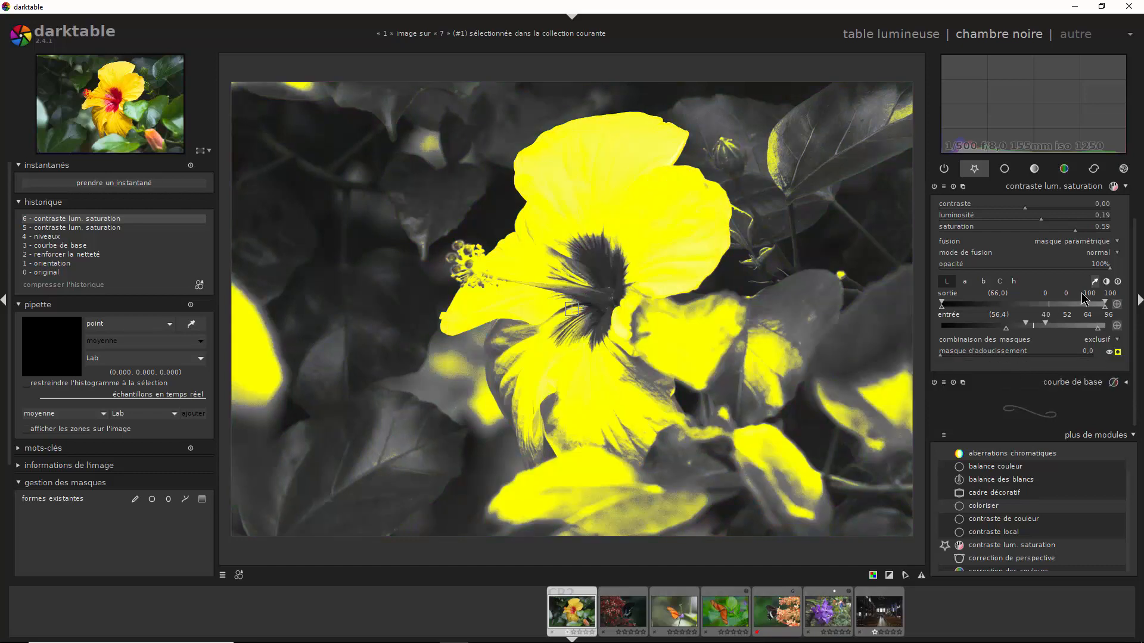
pyautogui.moveTo(1111, 272); pyautogui.dragTo(1043, 270)
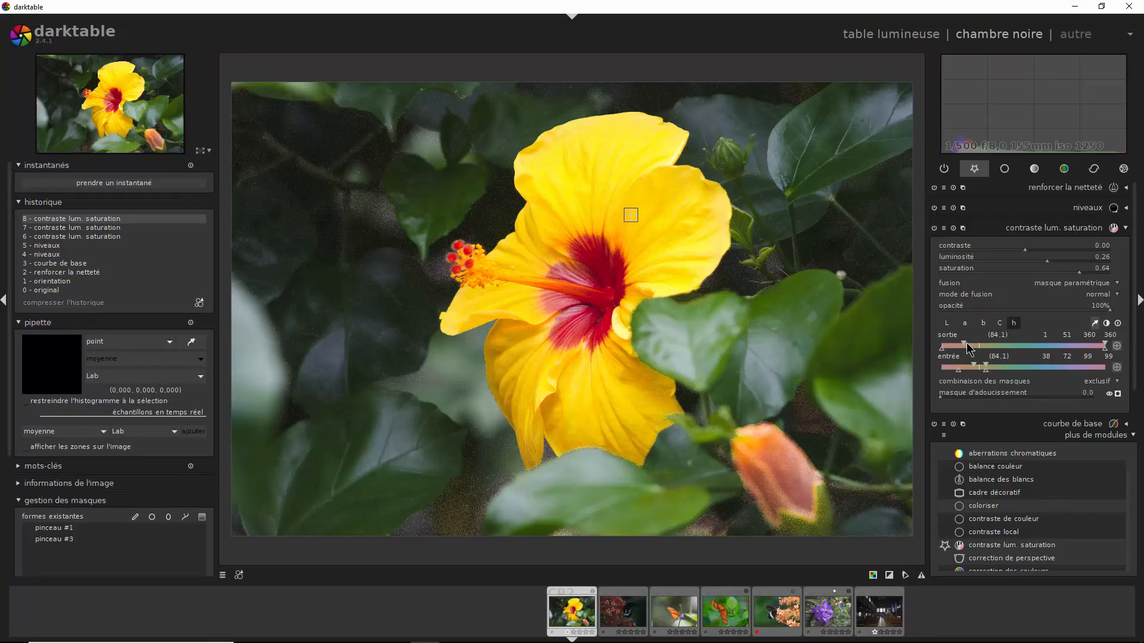
# Step: Return the hibiscus's lower inner h output marker to near the start of the scale, and move it to 308
pyautogui.moveTo(965, 343); pyautogui.dragTo(941, 344)
pyautogui.moveTo(945, 346)
pyautogui.mouseDown()
pyautogui.moveTo(1053, 344)
pyautogui.moveTo(945, 346)
pyautogui.mouseUp()
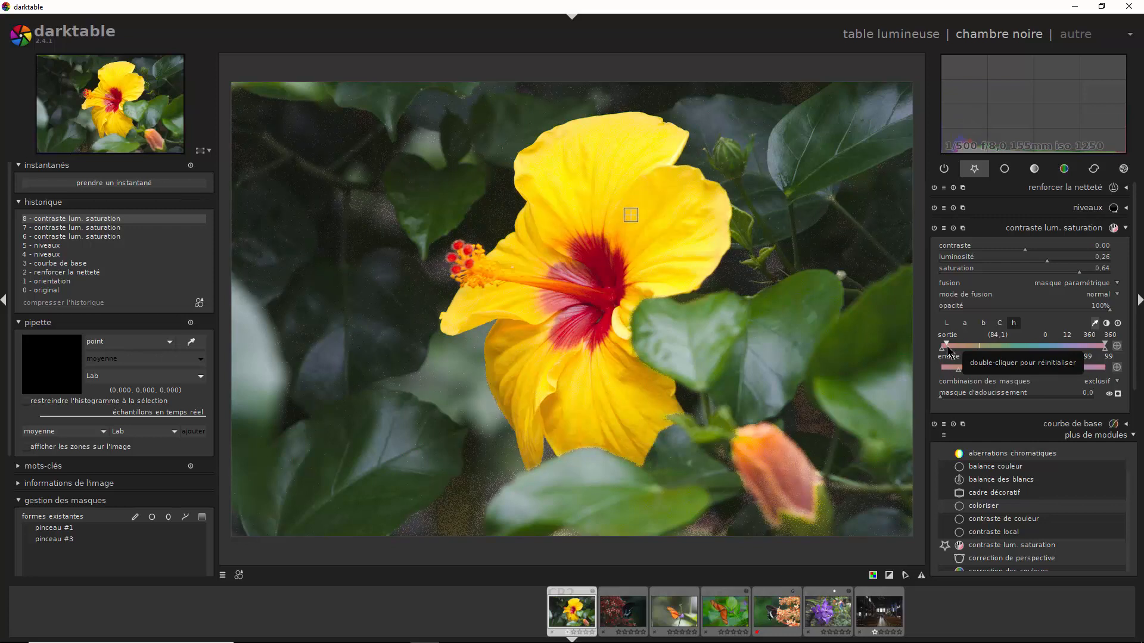
pyautogui.moveTo(946, 345); pyautogui.dragTo(1081, 344)
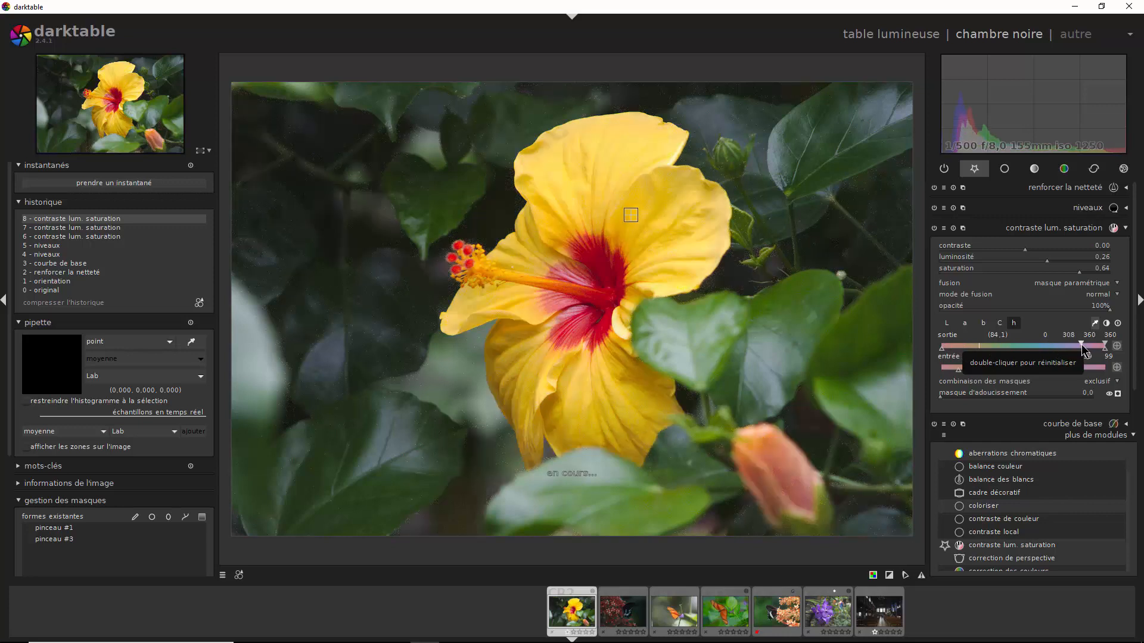